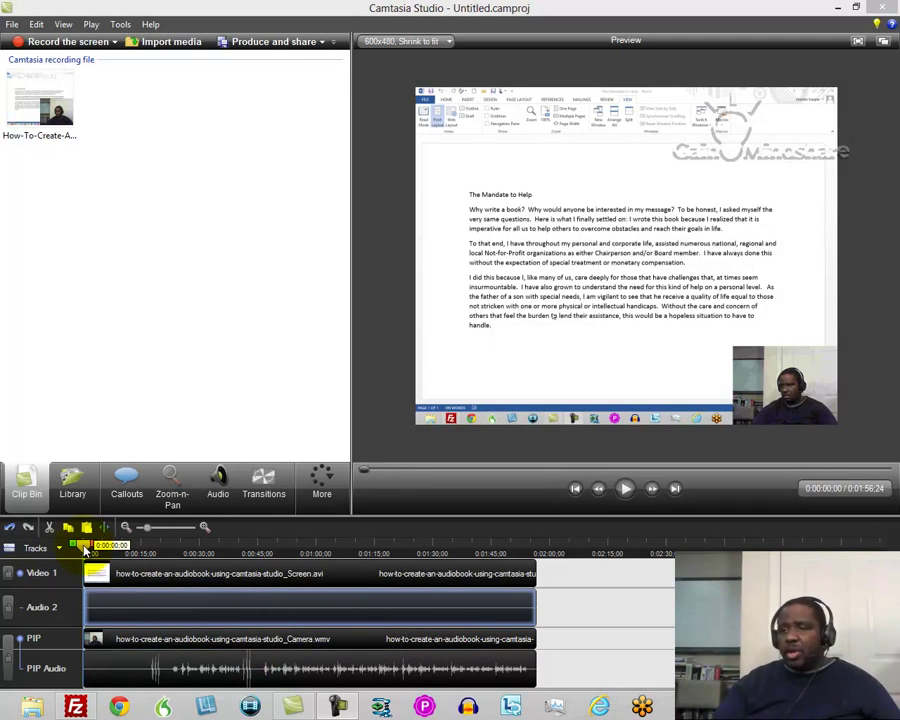
# Scrub the timeline to the clap spikes near 0:18 and 0:41, and play back the section after 0:46.
pyautogui.moveTo(86, 549); pyautogui.dragTo(156, 553)
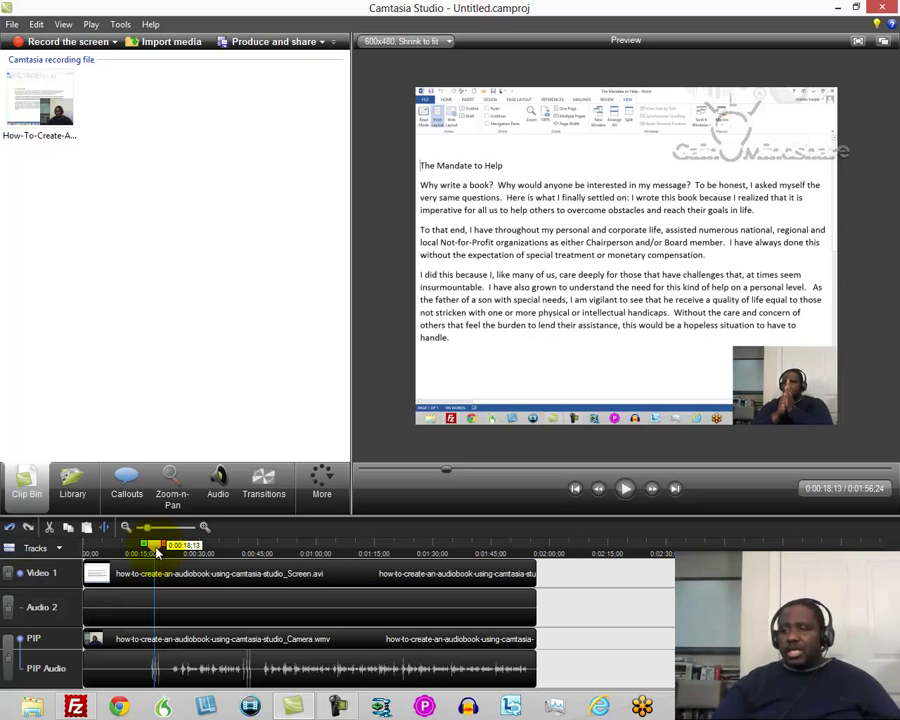
pyautogui.moveTo(155, 549); pyautogui.dragTo(160, 550)
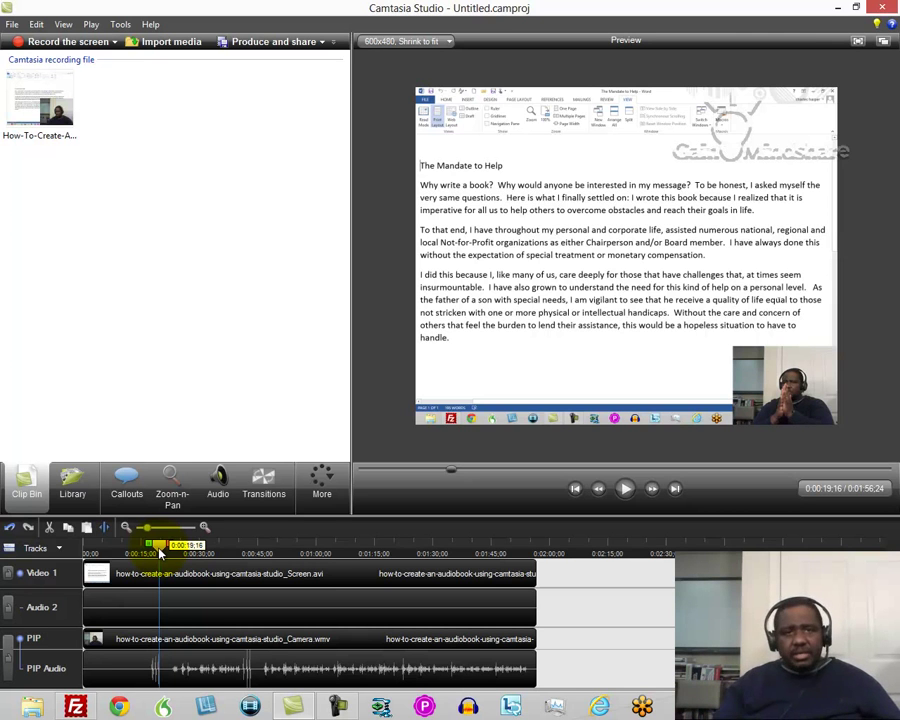
pyautogui.moveTo(160, 553); pyautogui.dragTo(245, 567)
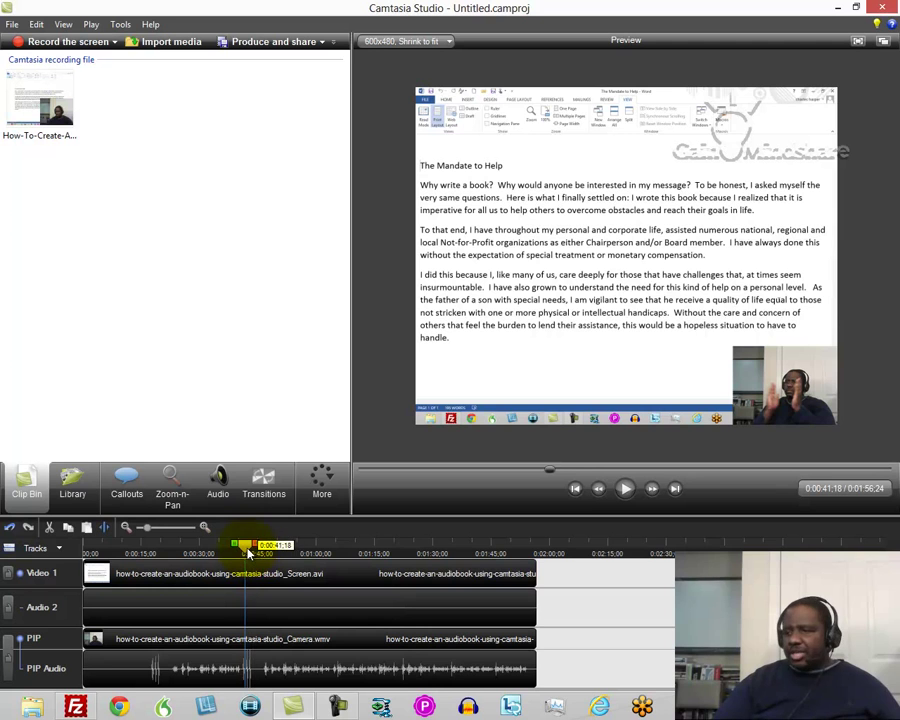
pyautogui.moveTo(248, 553); pyautogui.dragTo(263, 556)
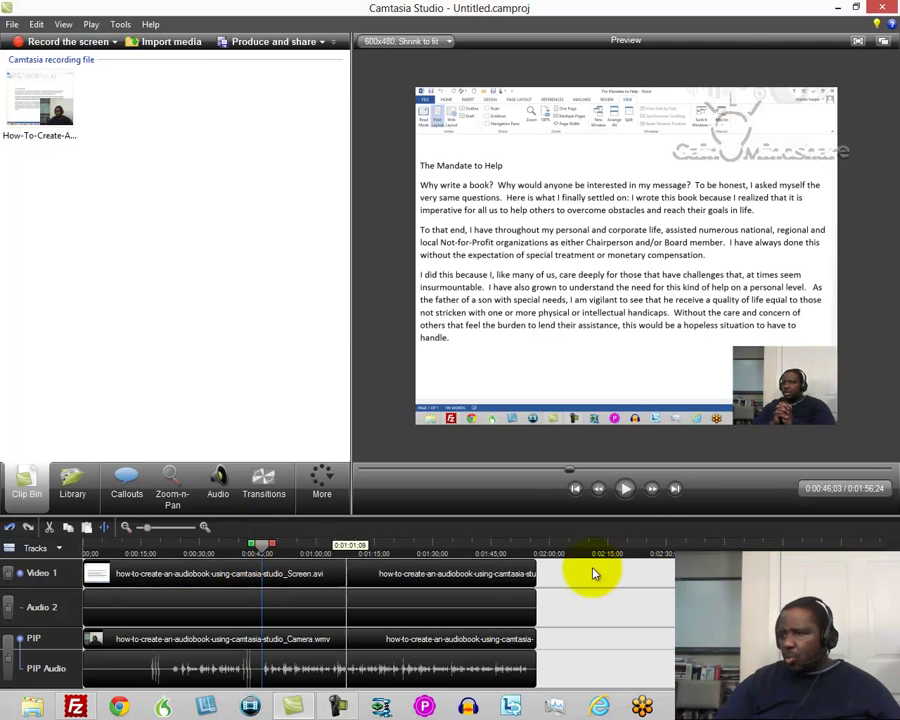
pyautogui.click(628, 490)
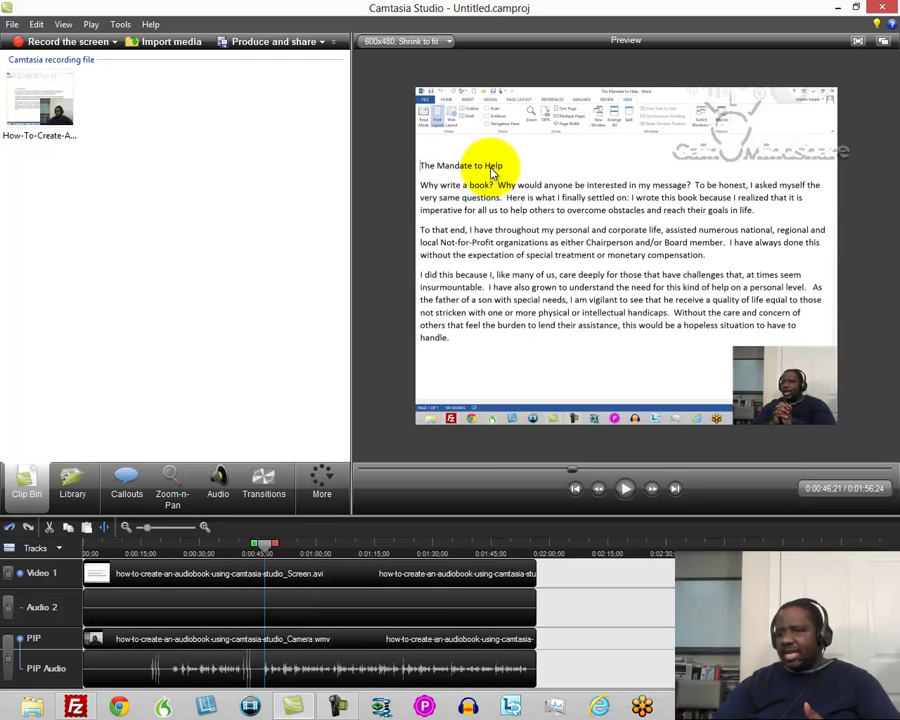
# Play back the recording repeatedly between about 0:22 and 0:26 to locate where the narration begins.
pyautogui.moveTo(241, 548); pyautogui.dragTo(176, 544)
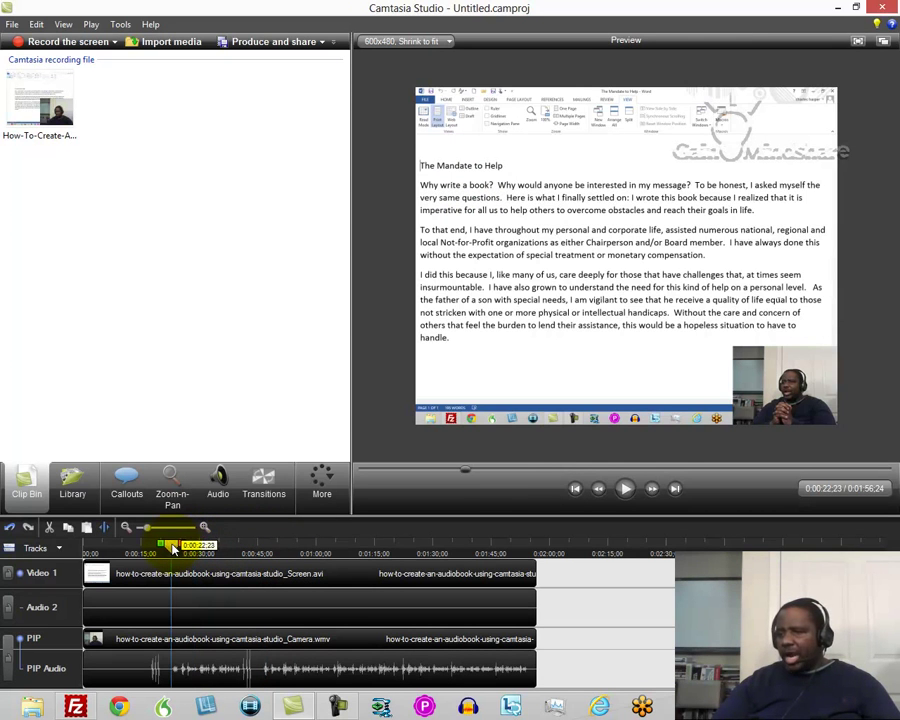
pyautogui.click(624, 489)
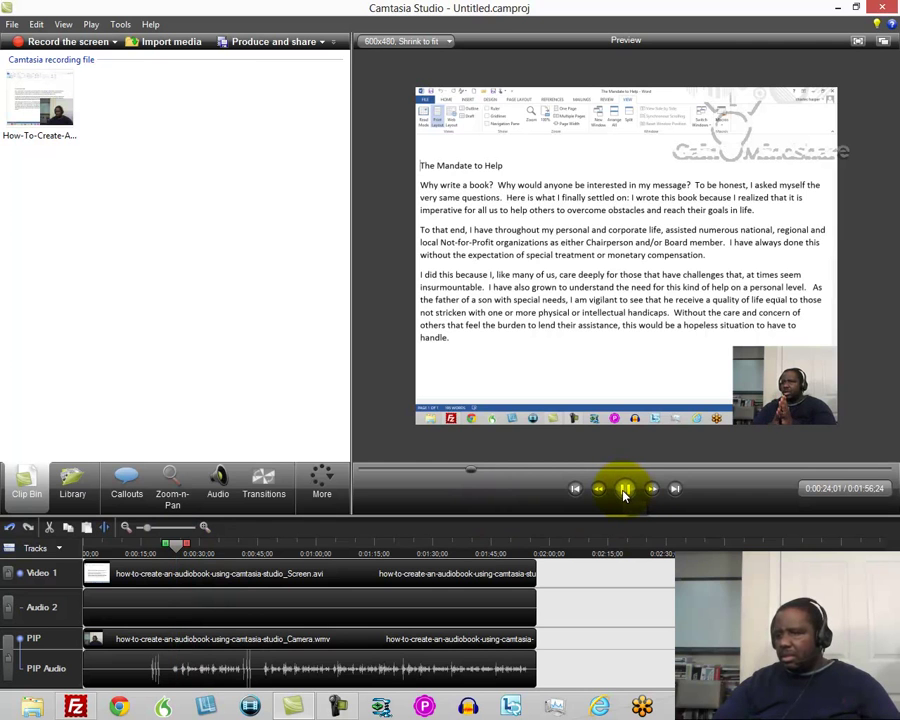
pyautogui.click(624, 492)
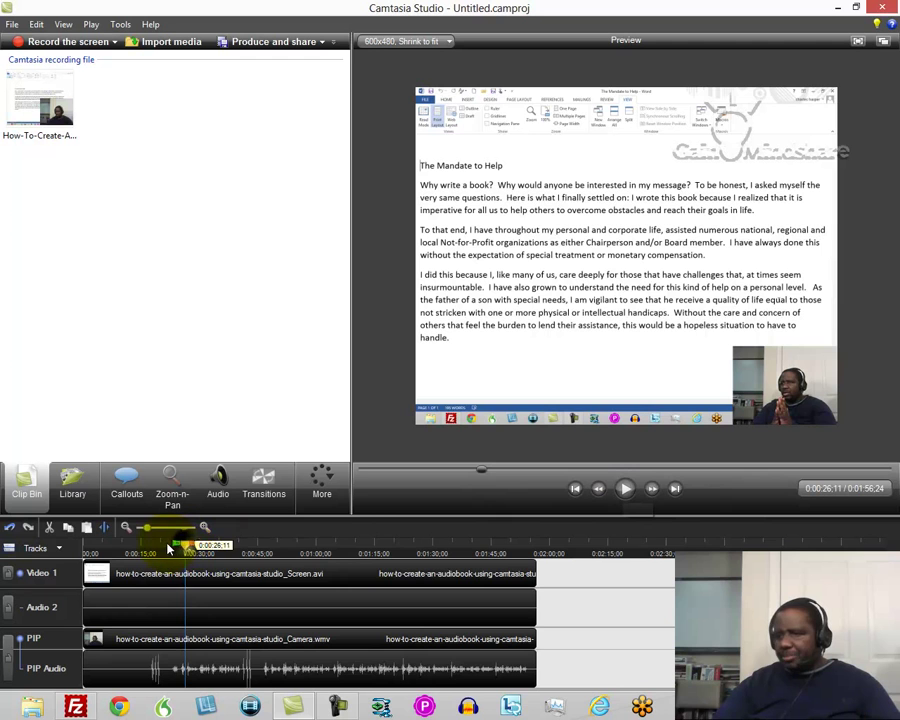
pyautogui.click(168, 549)
pyautogui.click(626, 490)
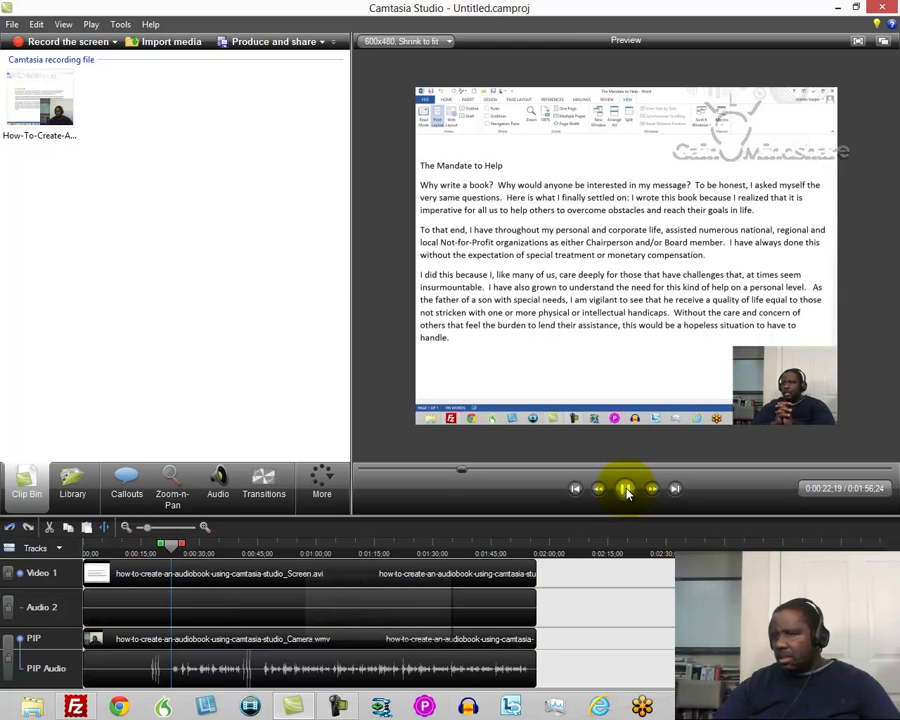
pyautogui.click(625, 490)
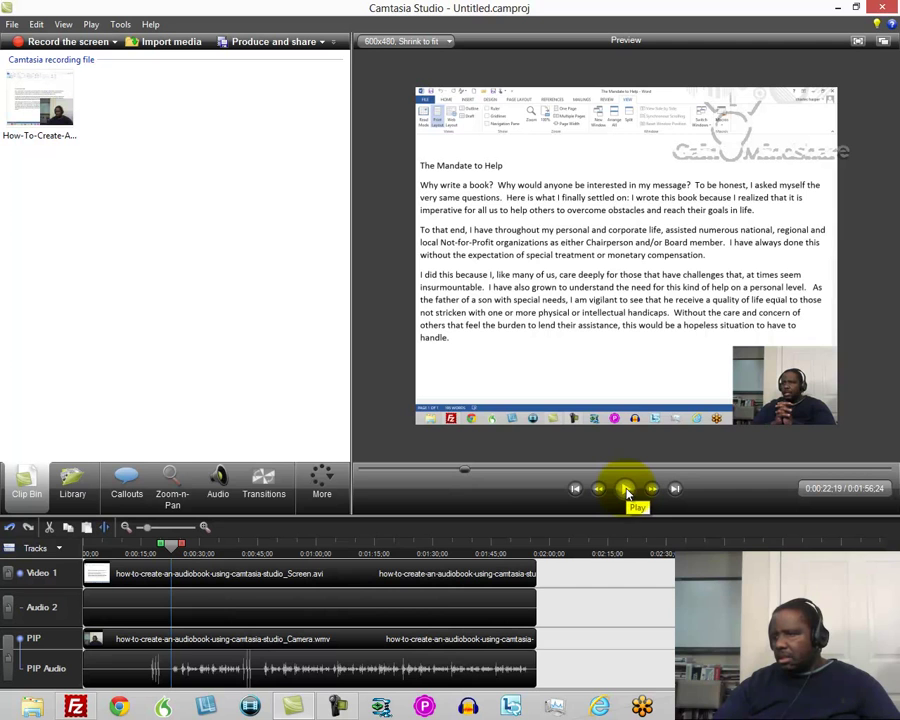
pyautogui.click(626, 490)
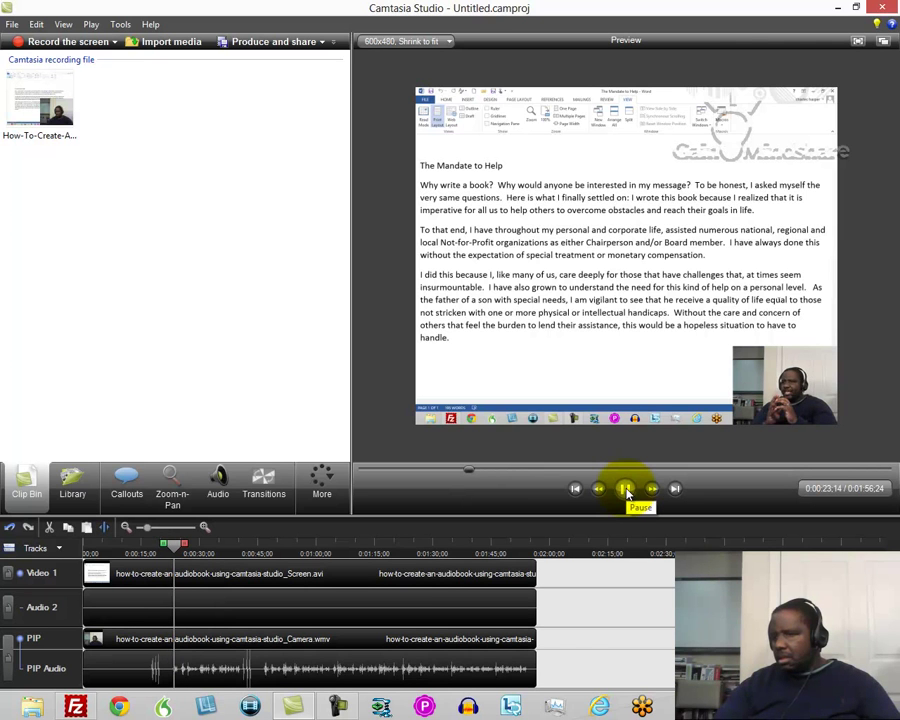
pyautogui.click(626, 490)
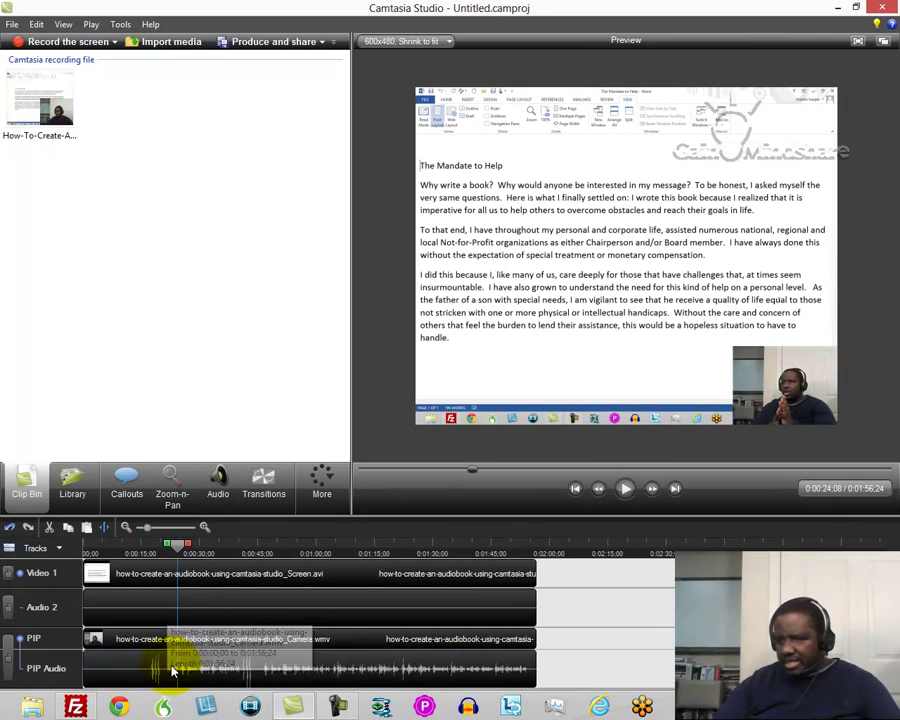
# Enlarge the timeline area and cut the screen recording clip from the Video 1 track.
pyautogui.click(204, 528)
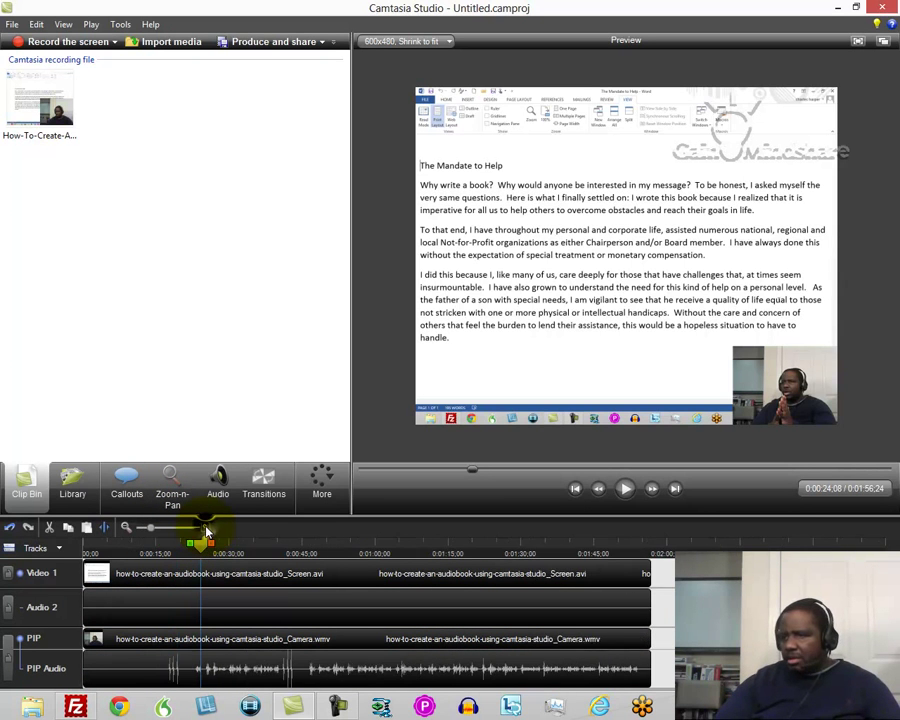
pyautogui.click(204, 528)
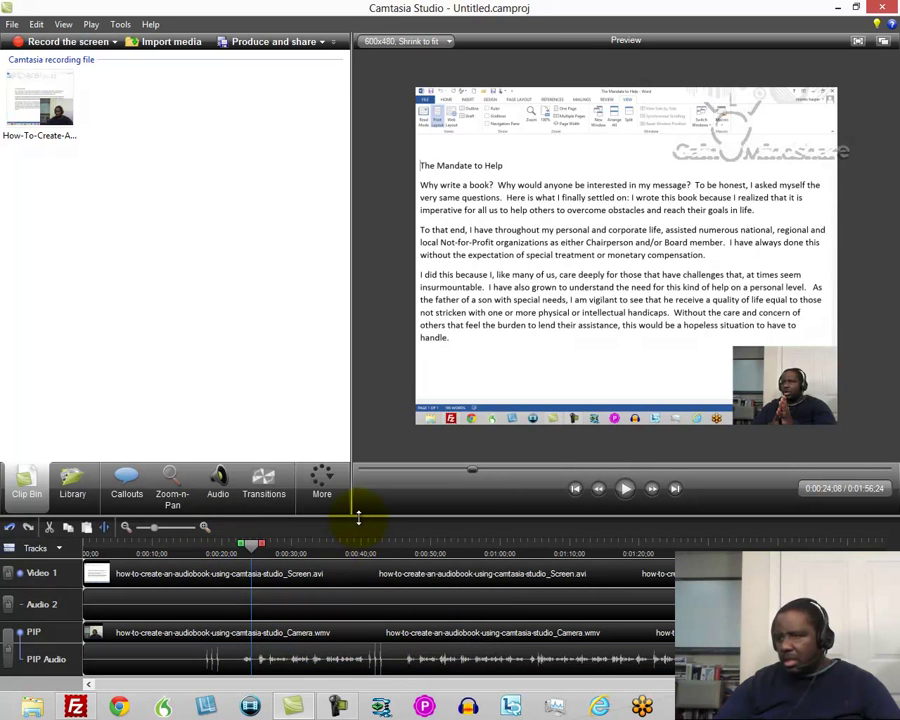
pyautogui.moveTo(360, 515); pyautogui.dragTo(374, 450)
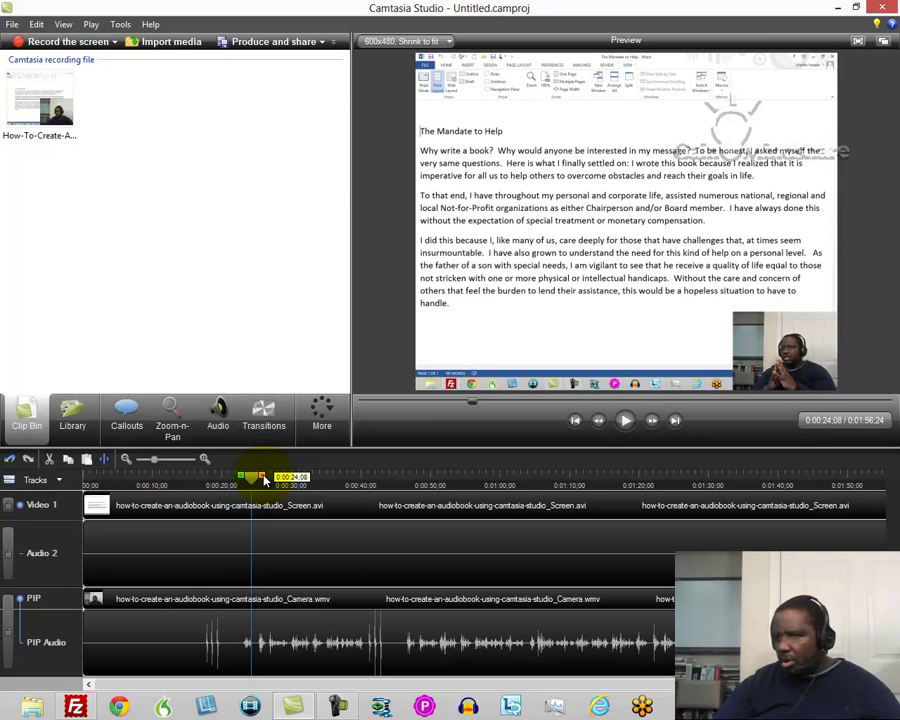
pyautogui.moveTo(262, 477); pyautogui.dragTo(414, 505)
pyautogui.click(414, 505)
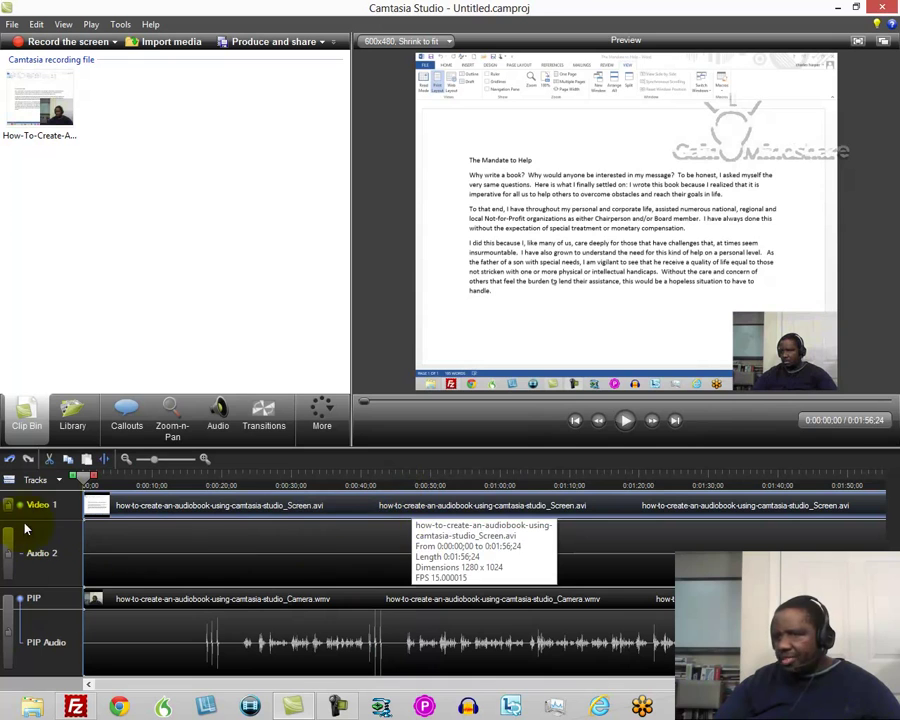
pyautogui.click(49, 461)
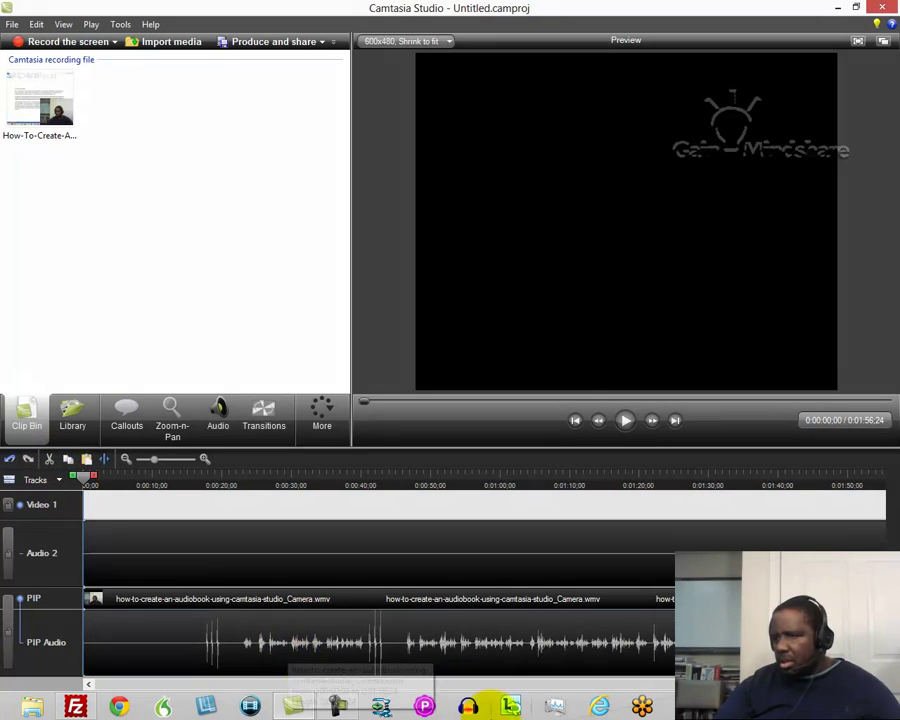
# Cut the section from about 0:24;26 to 0:46;10, and the opening up to about 0:22;26, from the recording.
pyautogui.moveTo(82, 474); pyautogui.dragTo(420, 506)
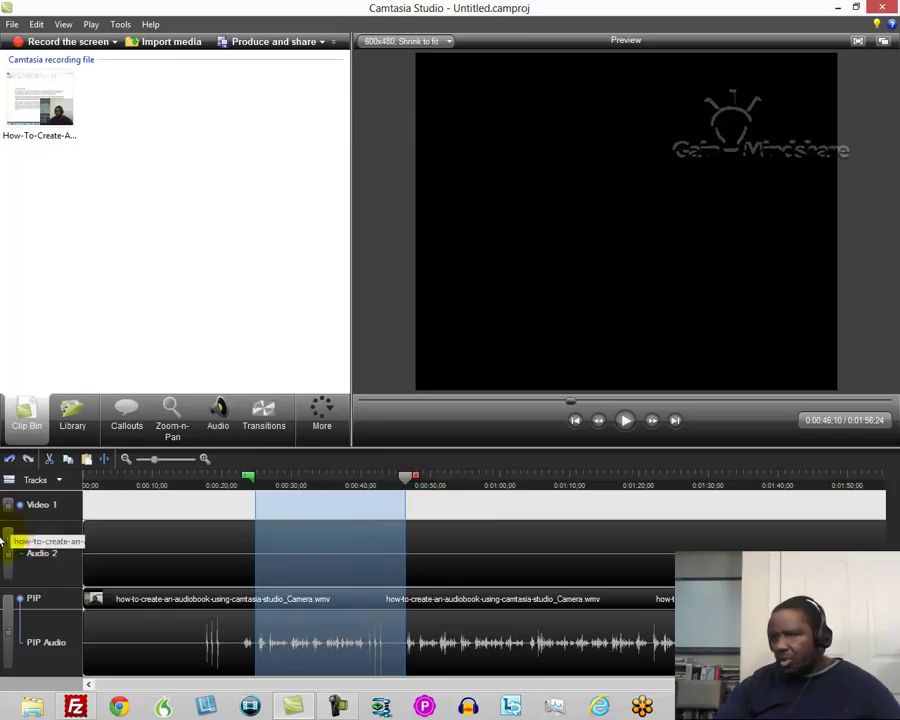
pyautogui.click(48, 458)
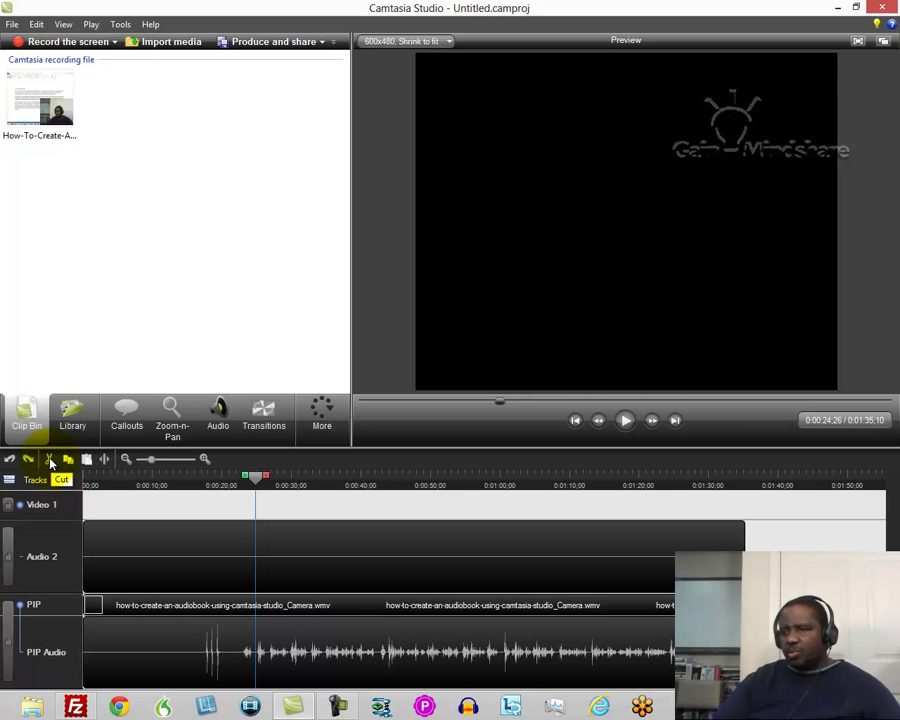
pyautogui.click(540, 664)
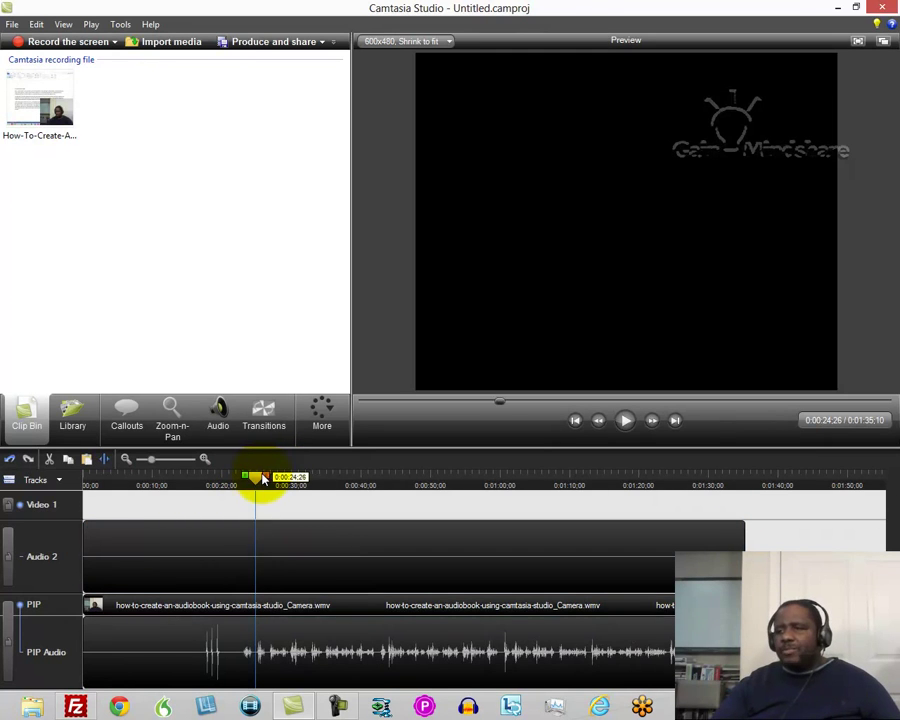
pyautogui.moveTo(256, 475); pyautogui.dragTo(251, 518)
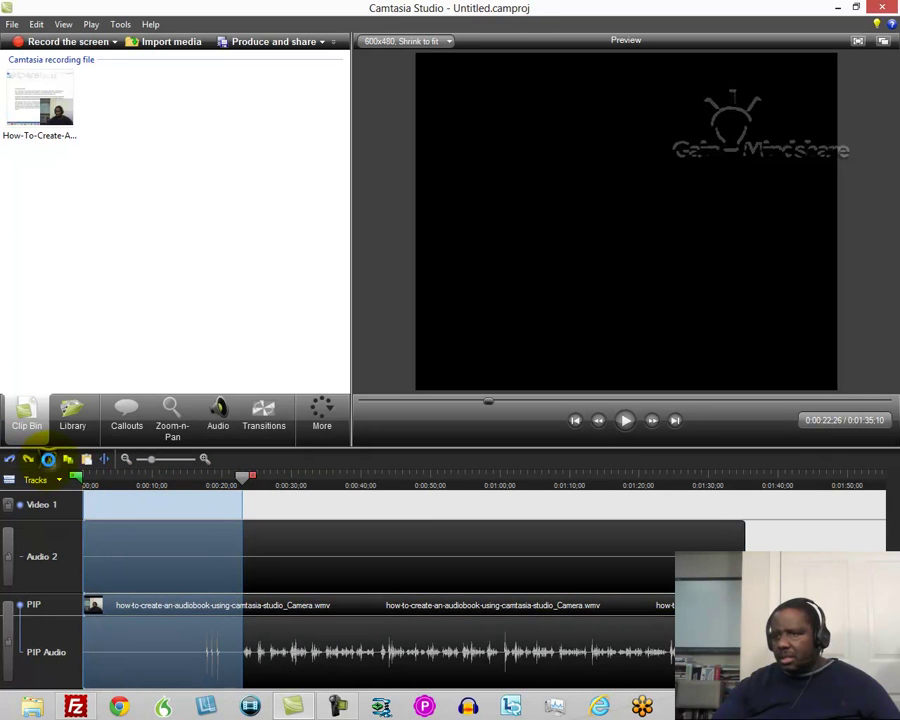
pyautogui.click(49, 463)
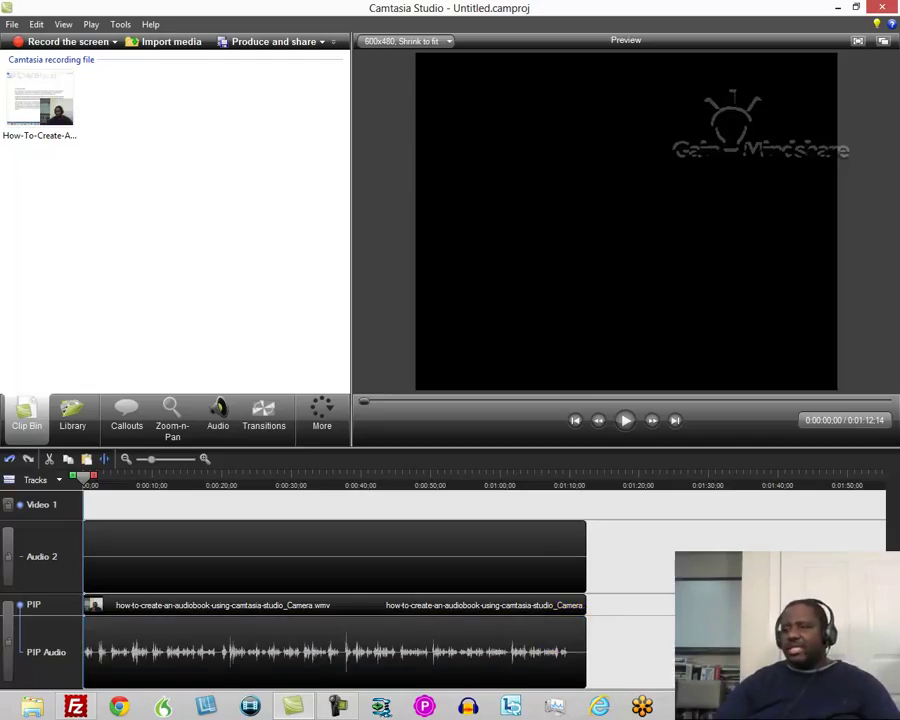
# Examine the MP3 - audio only format in the Production Wizard under Custom production settings, and close the wizard without producing.
pyautogui.click(322, 42)
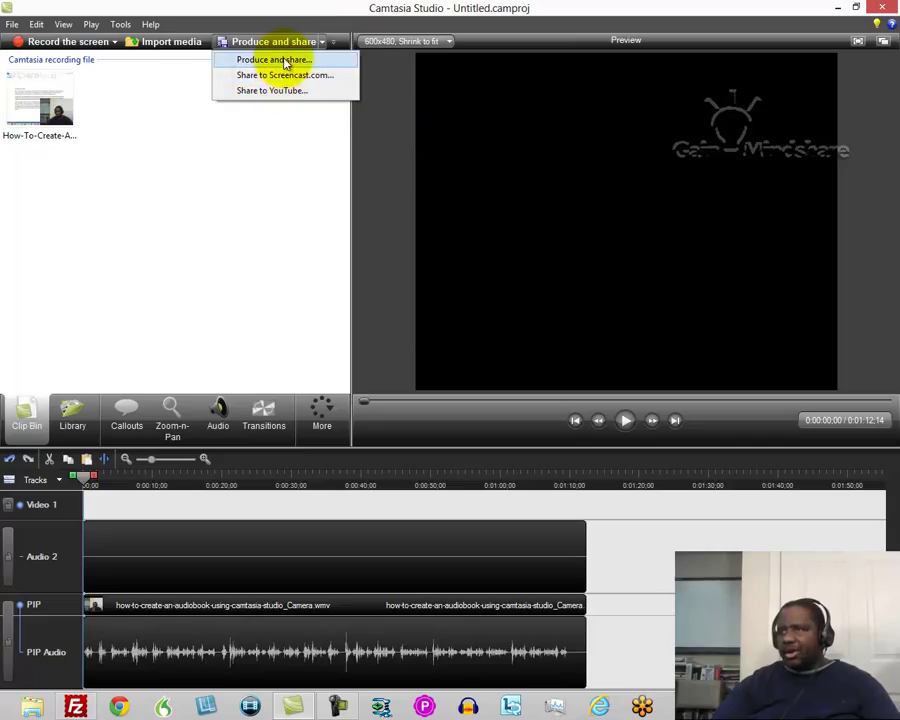
pyautogui.click(285, 61)
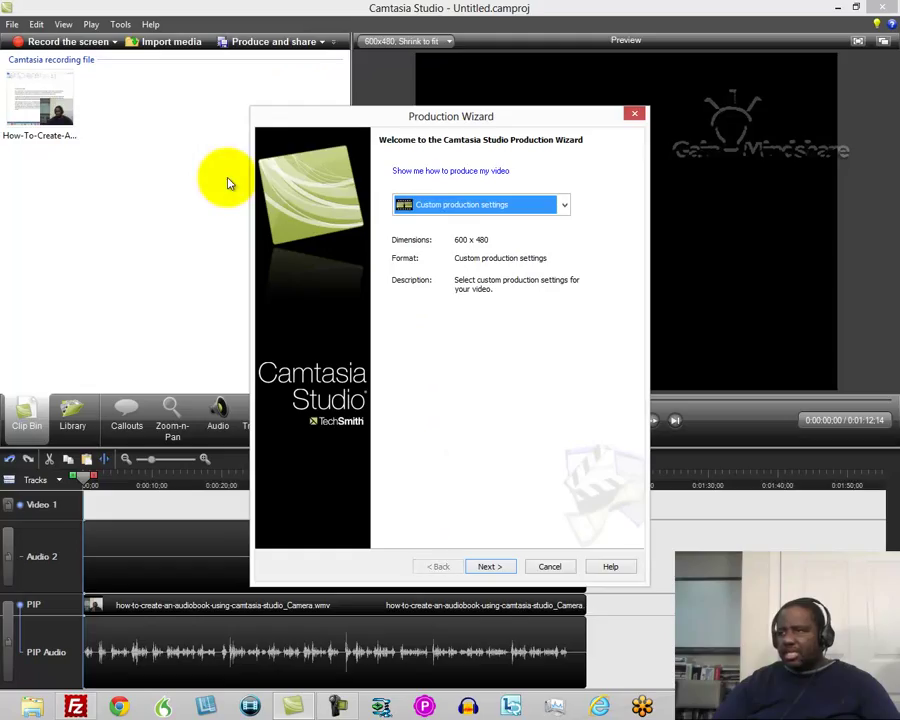
pyautogui.click(484, 569)
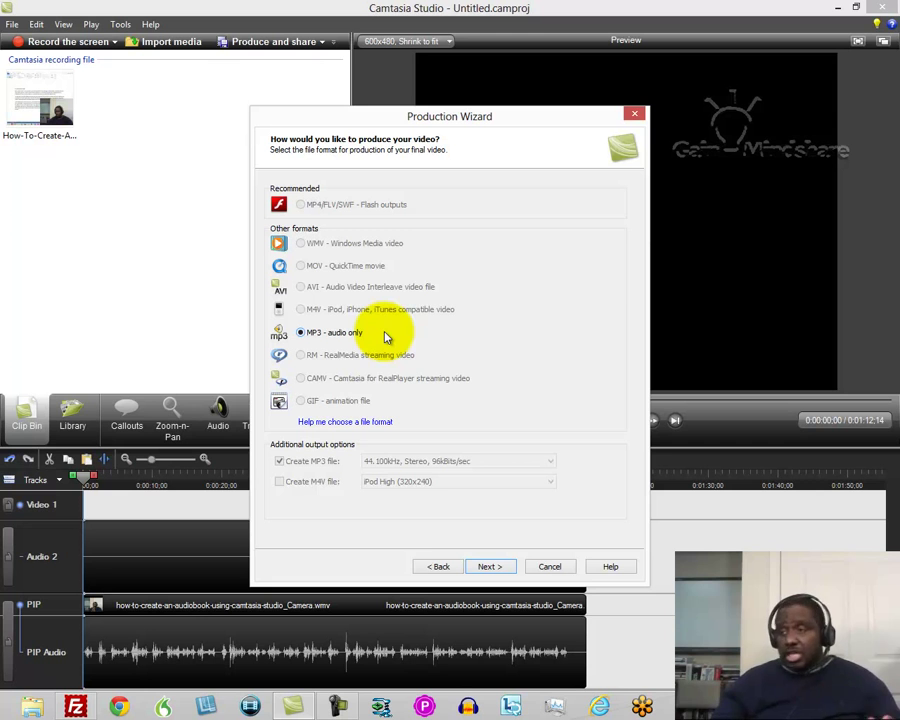
pyautogui.click(630, 116)
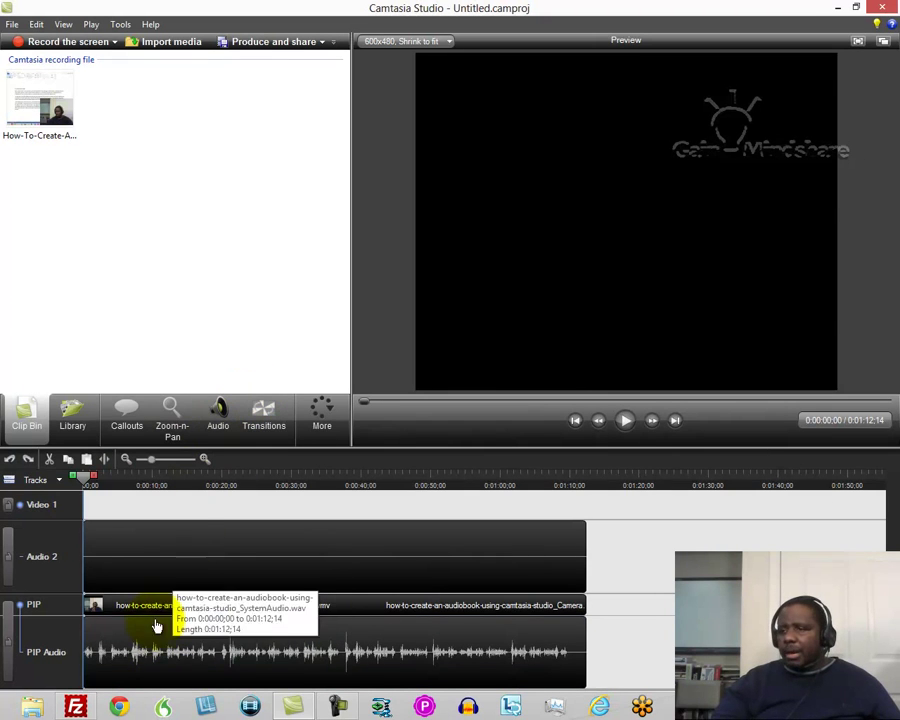
# Raise the audio volume two steps and lower it one step for the PIP clip, and switch voice optimization on and off.
pyautogui.click(145, 639)
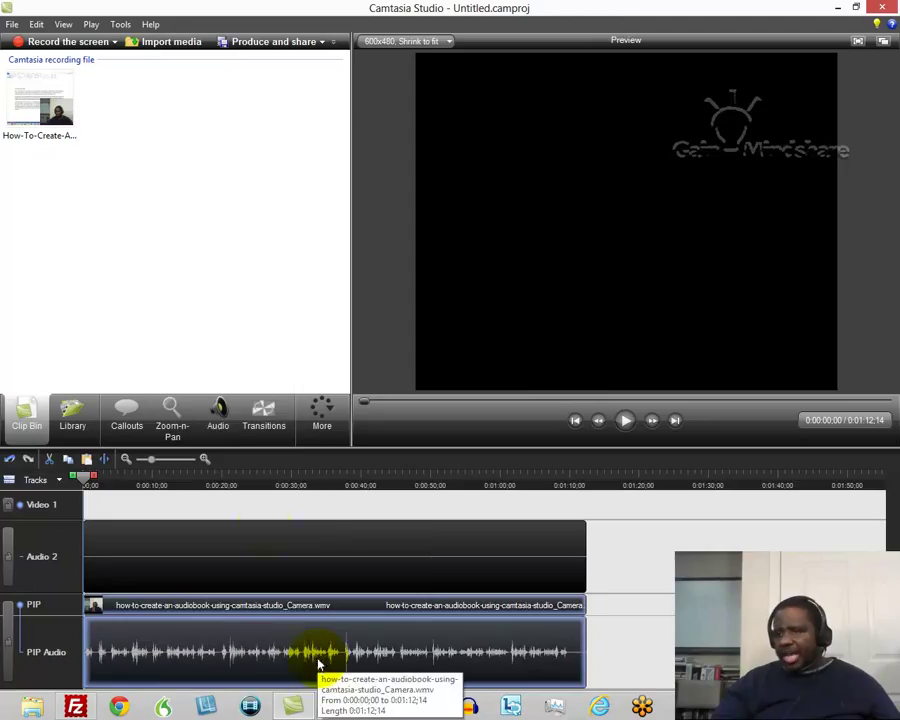
pyautogui.click(221, 408)
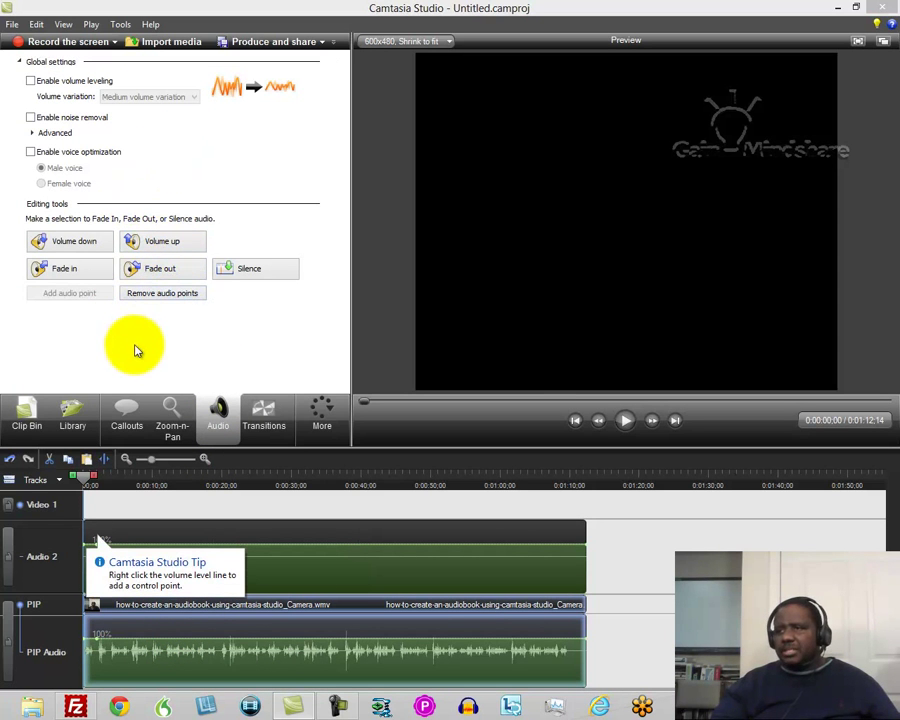
pyautogui.click(173, 247)
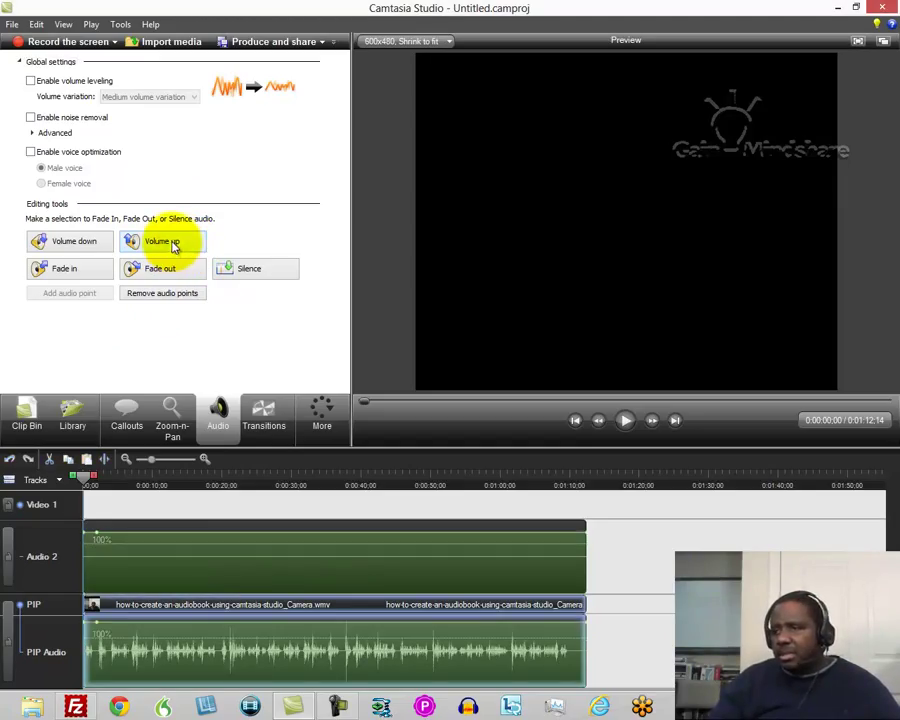
pyautogui.click(173, 247)
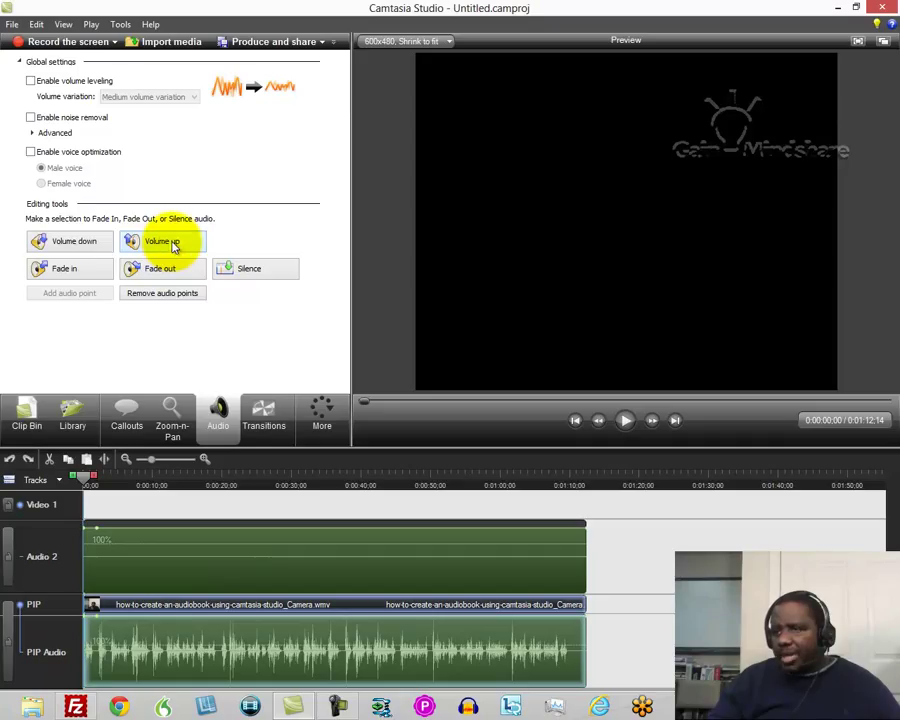
pyautogui.click(76, 246)
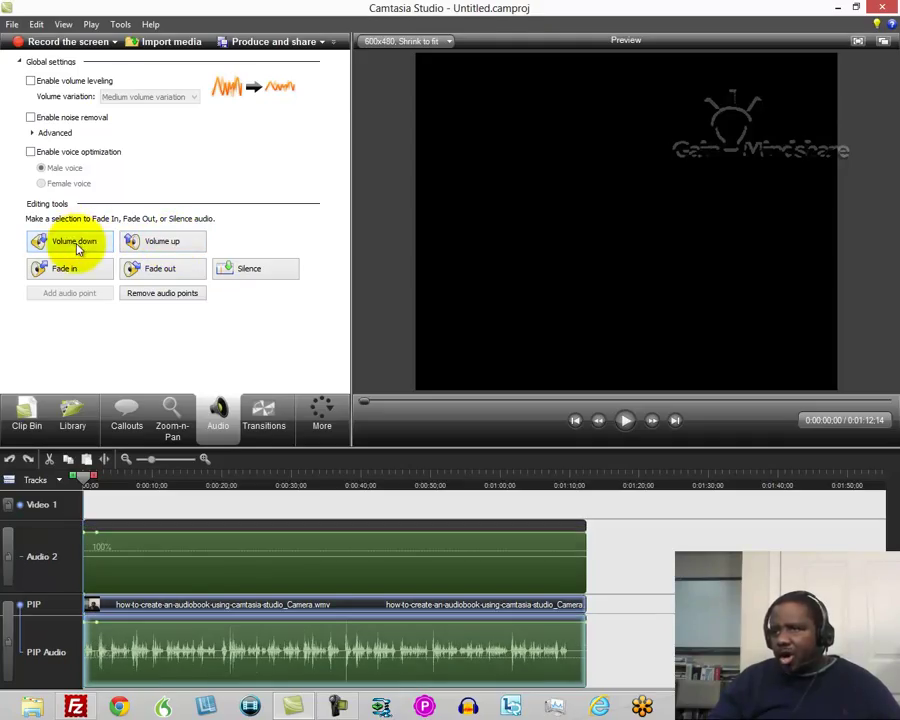
pyautogui.click(30, 153)
pyautogui.click(30, 152)
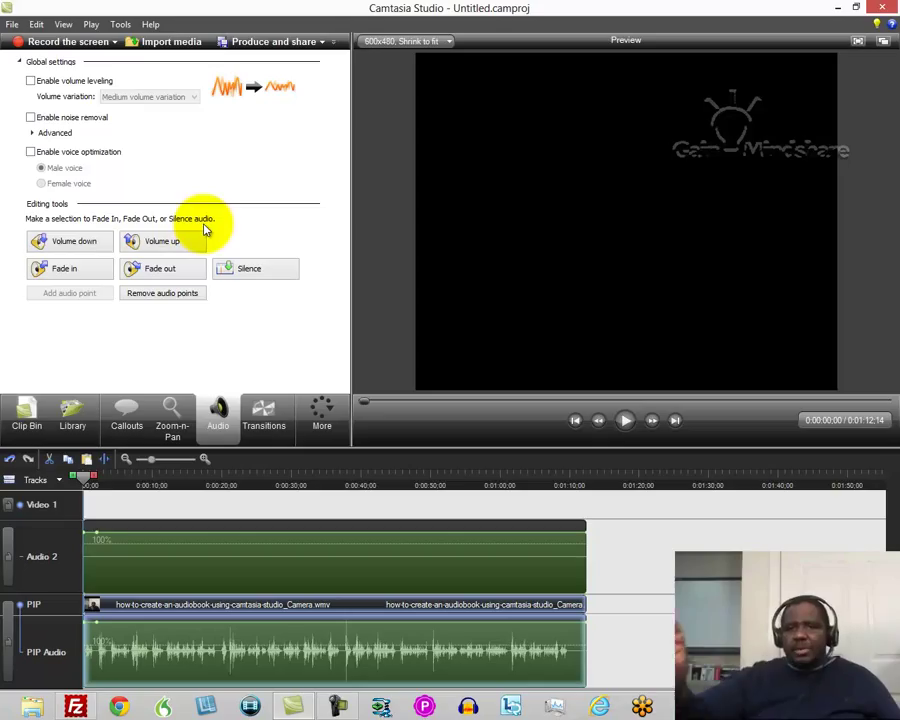
pyautogui.click(9, 25)
pyautogui.click(85, 109)
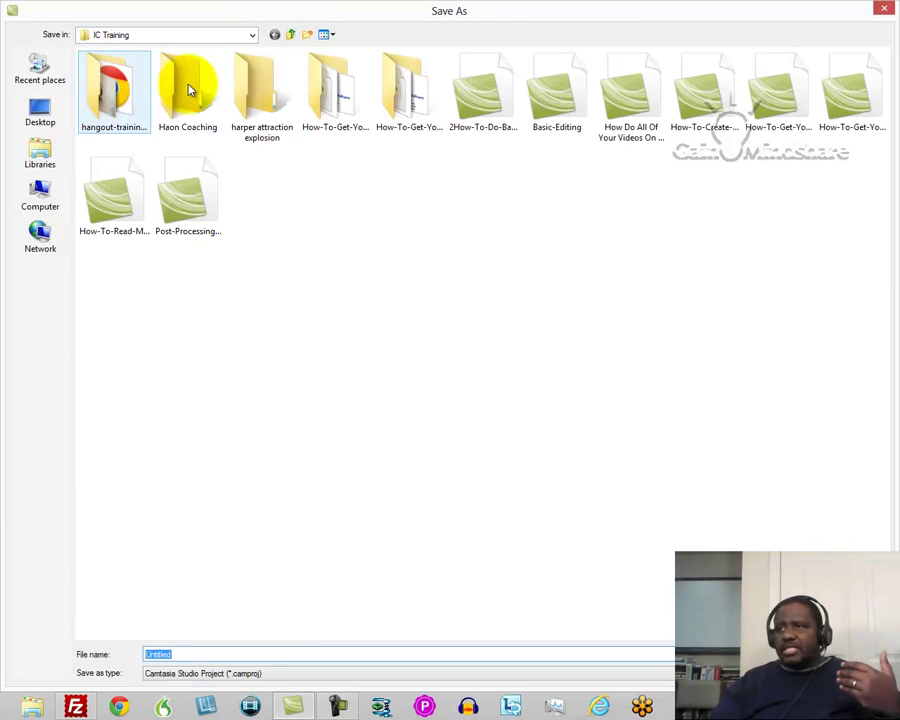
pyautogui.click(886, 6)
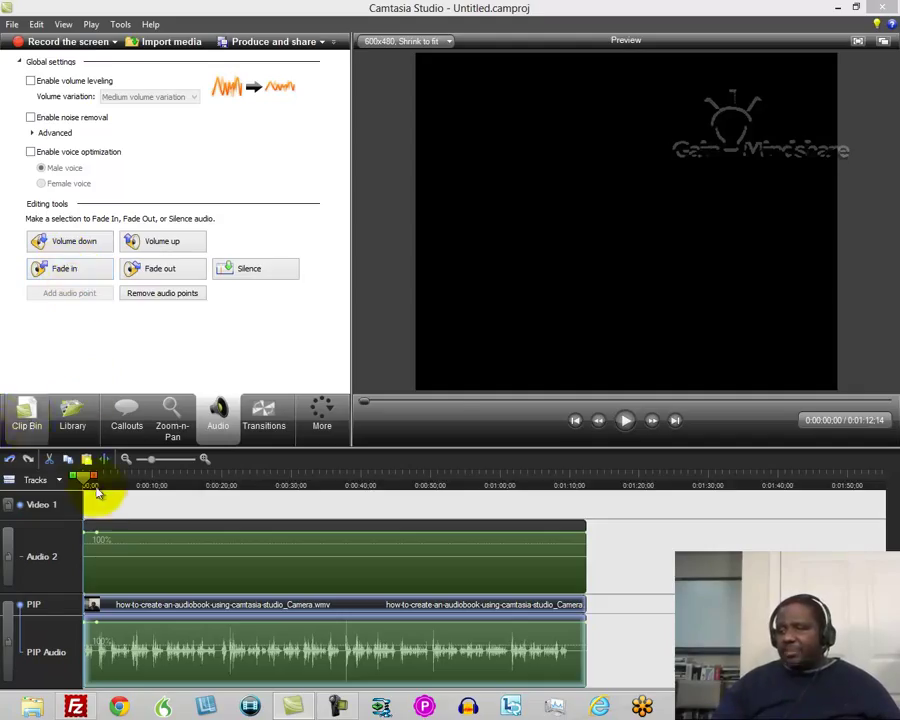
pyautogui.moveTo(88, 485); pyautogui.dragTo(69, 468)
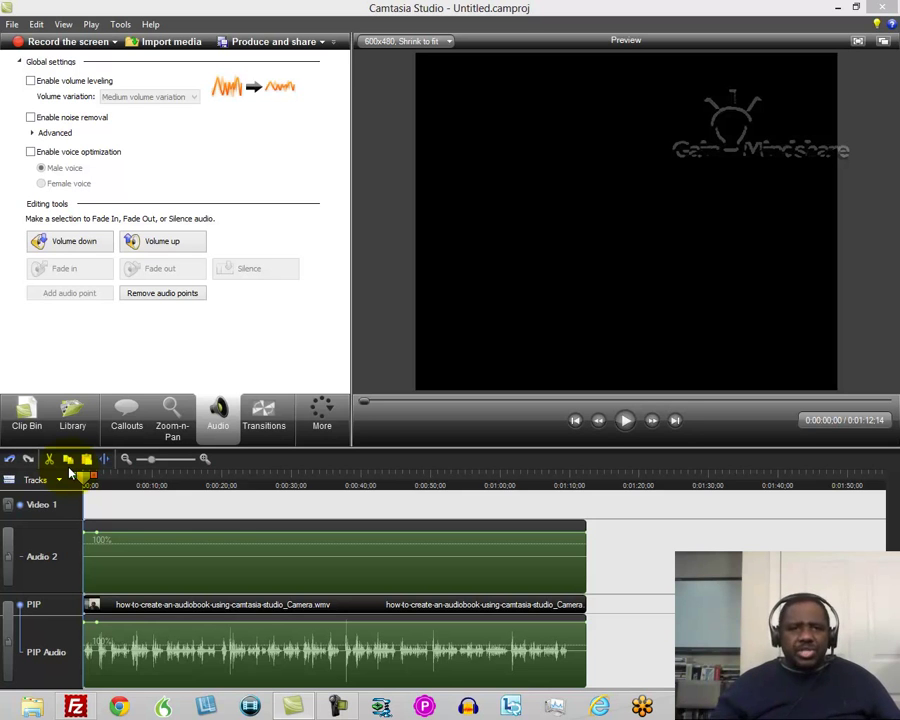
pyautogui.click(20, 606)
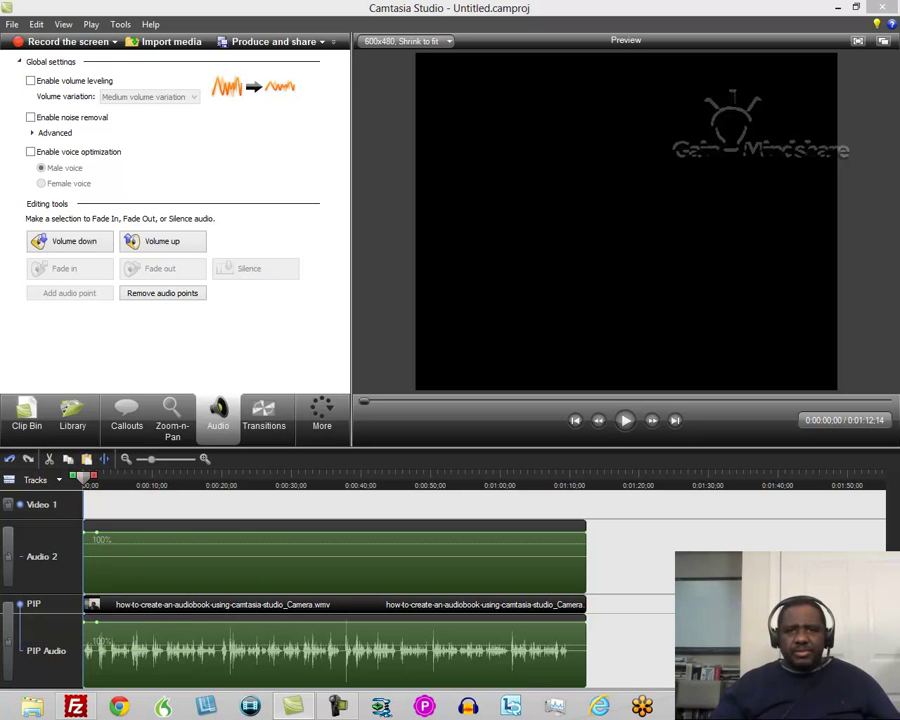